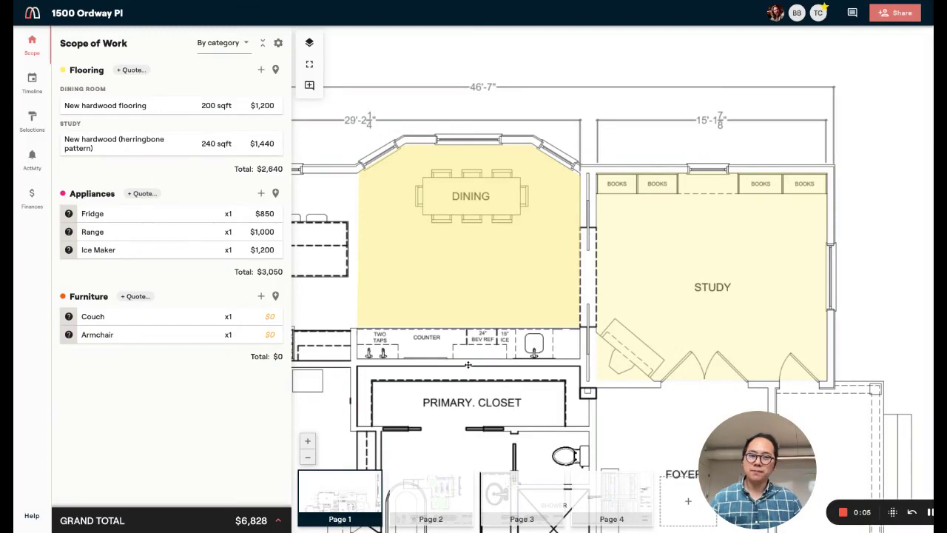
# Check the unit price estimate of the dining room's new hardwood flooring.
pyautogui.scroll(1, 469, 366)
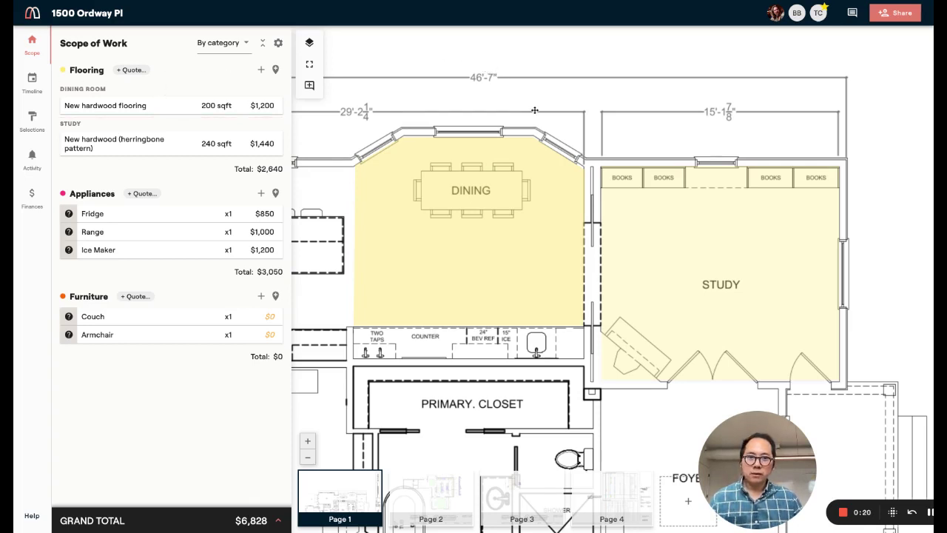
pyautogui.moveTo(541, 149)
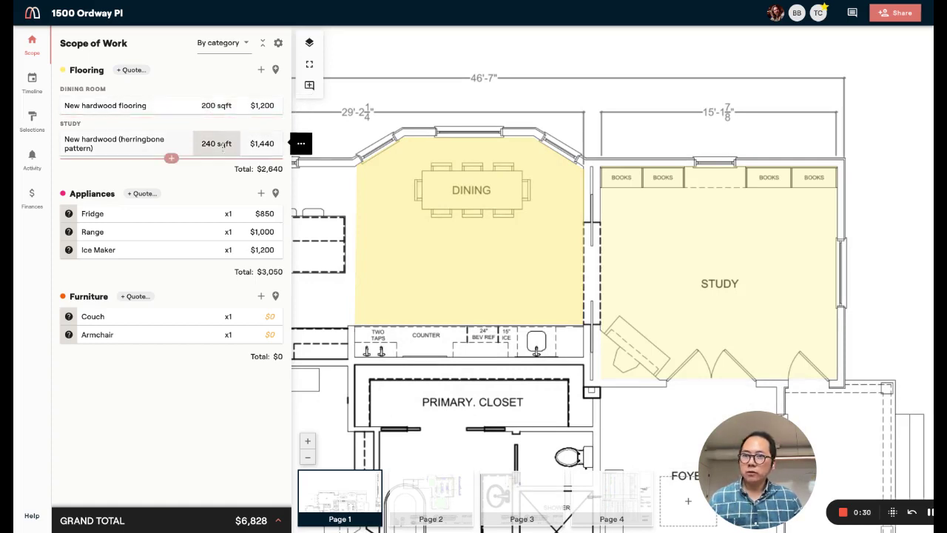
pyautogui.click(262, 105)
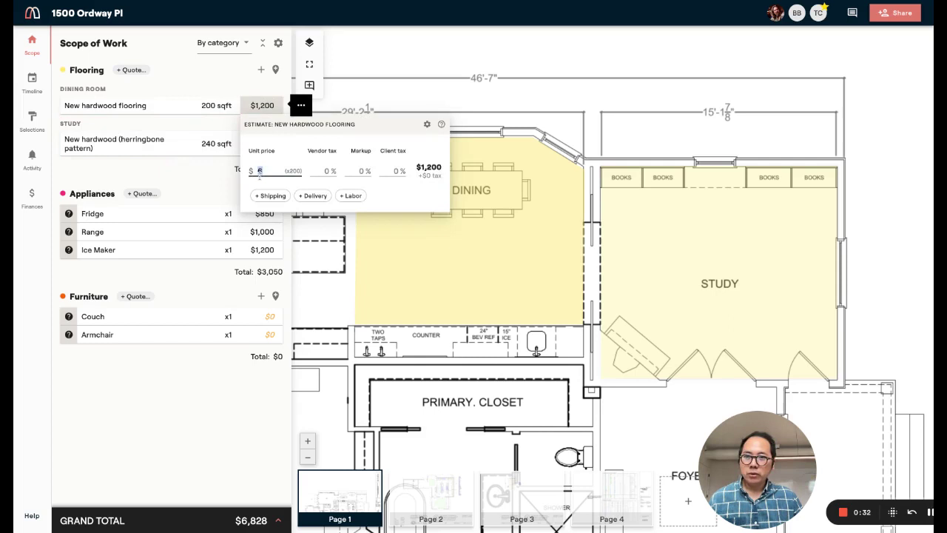
pyautogui.click(209, 80)
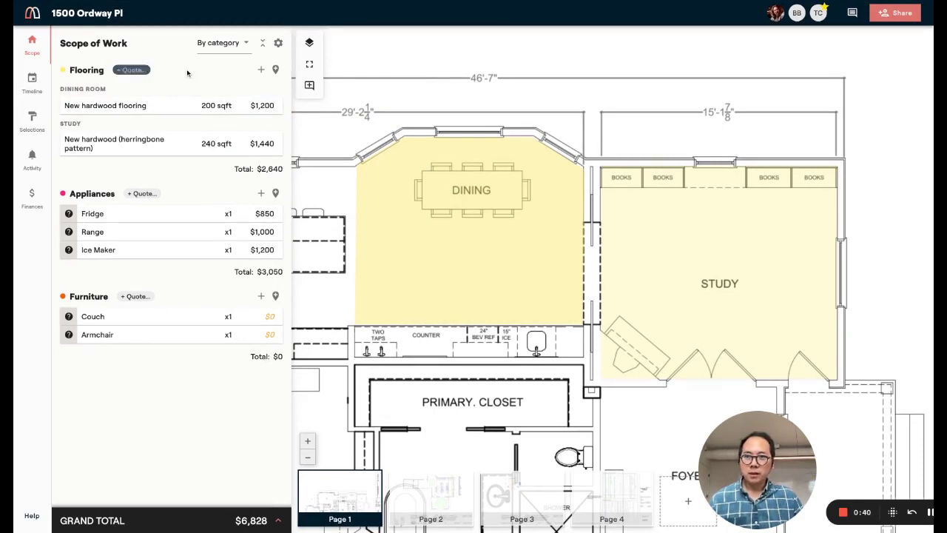
# Upload FlooringQuoteSample.pdf as a quote for the Flooring category, applied to the item itself for both hardwood flooring items.
pyautogui.click(145, 72)
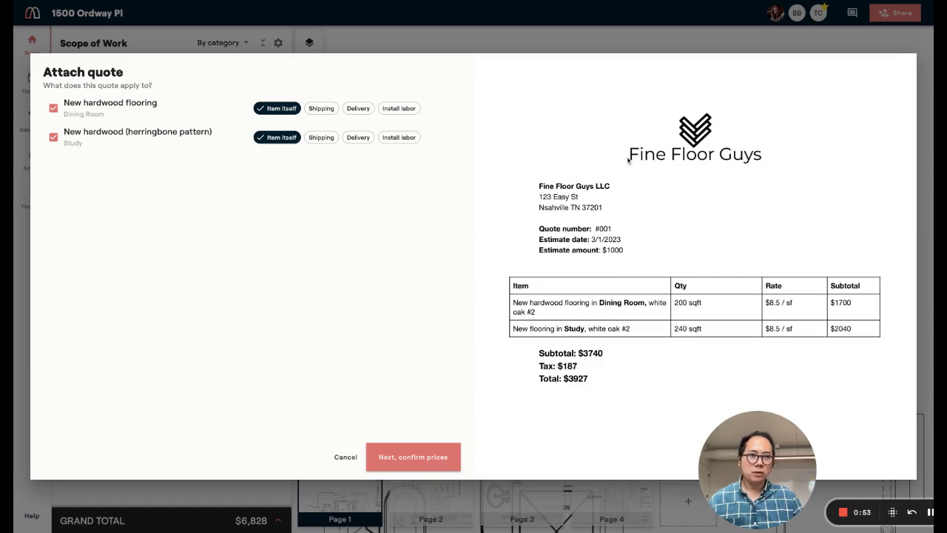
pyautogui.click(819, 211)
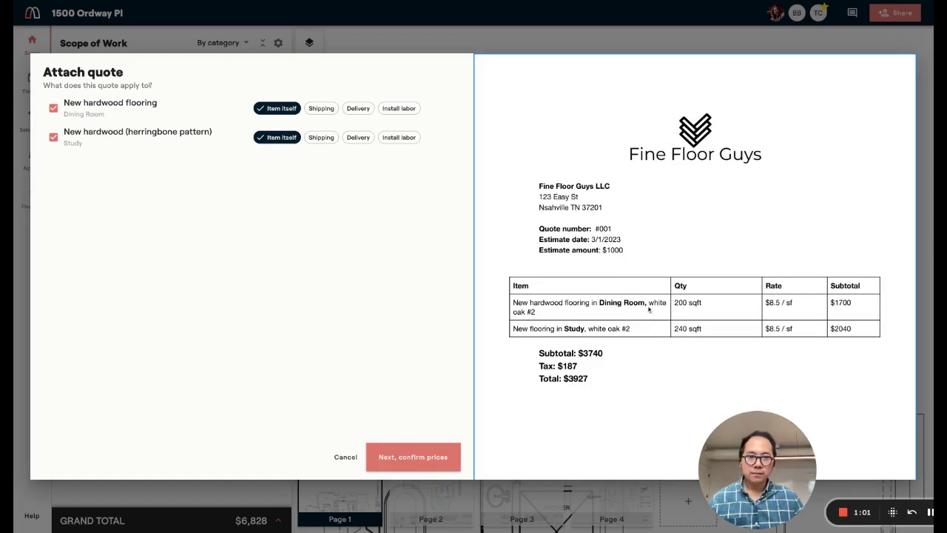
pyautogui.click(55, 109)
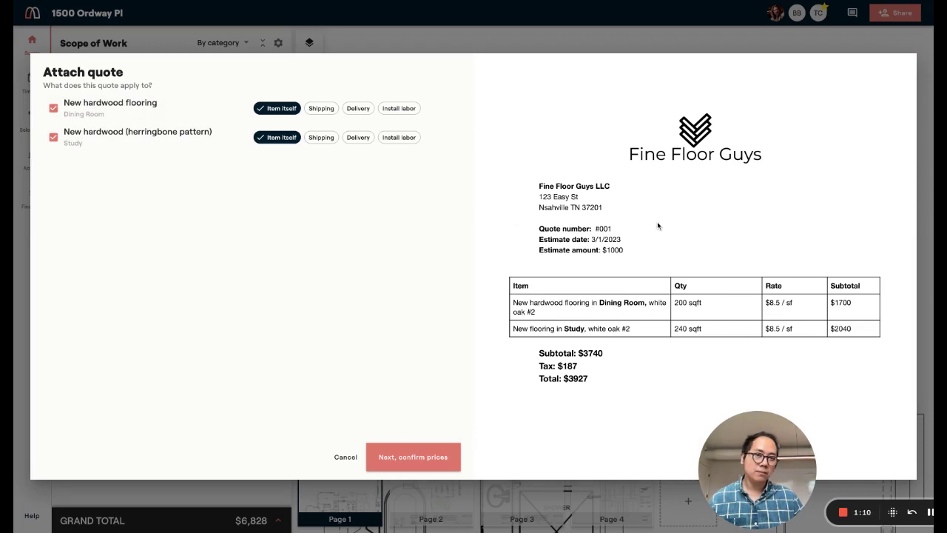
# Try applying the quote to install labor for both flooring items.
pyautogui.click(402, 108)
pyautogui.click(407, 139)
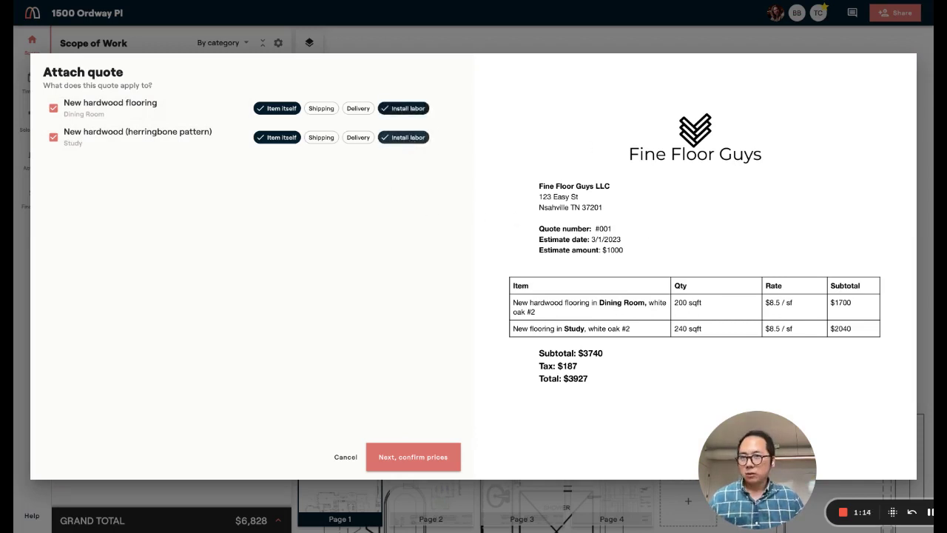
pyautogui.click(403, 138)
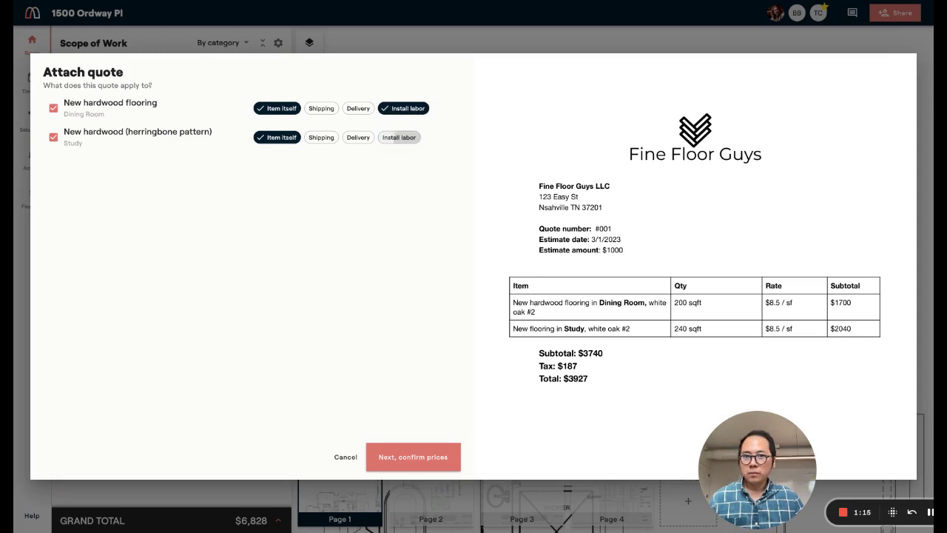
pyautogui.click(404, 109)
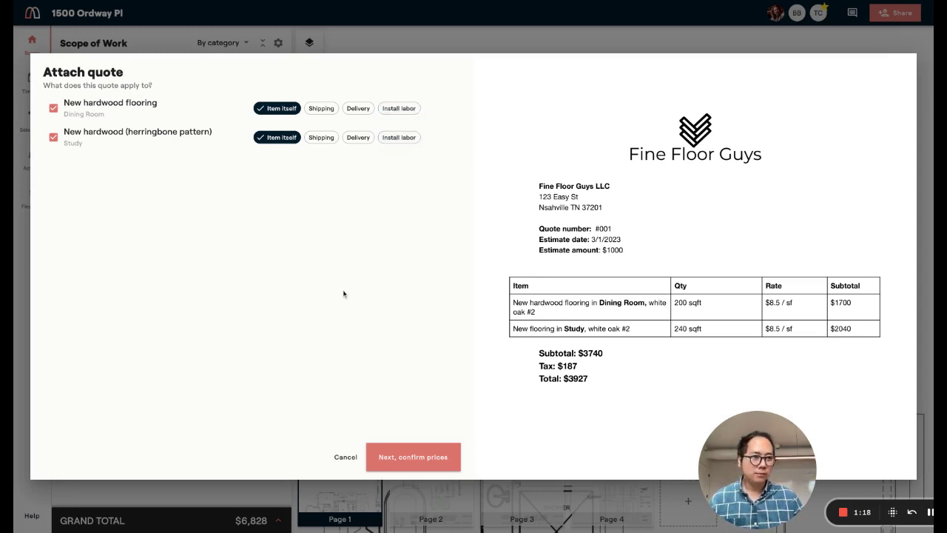
# Enter a quoted price of $8.5 for both flooring items and a tax of $187, and confirm the prices.
pyautogui.click(424, 457)
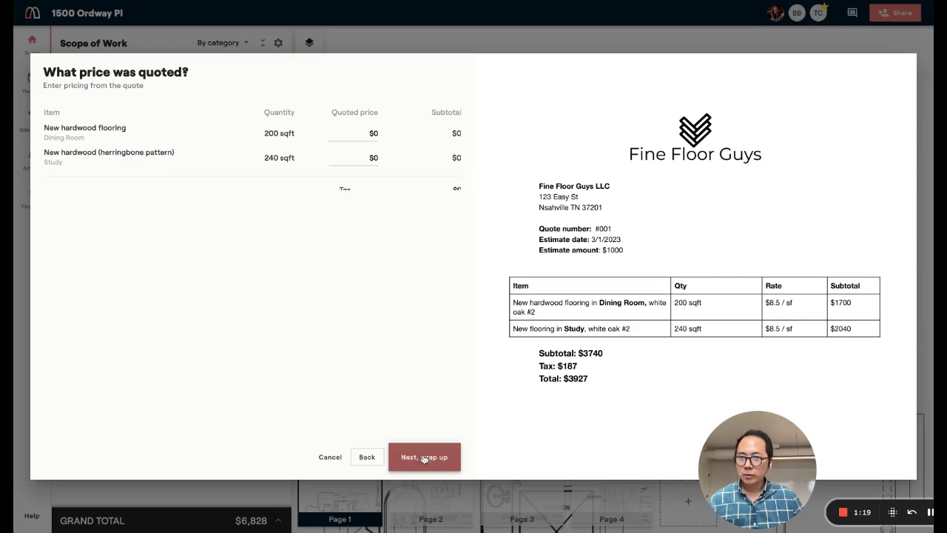
pyautogui.click(373, 133)
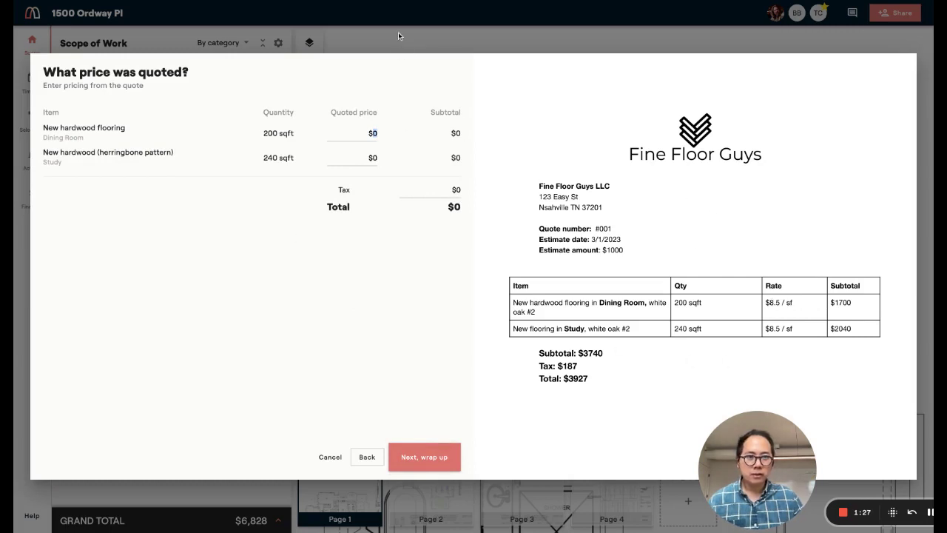
pyautogui.write('8.5')
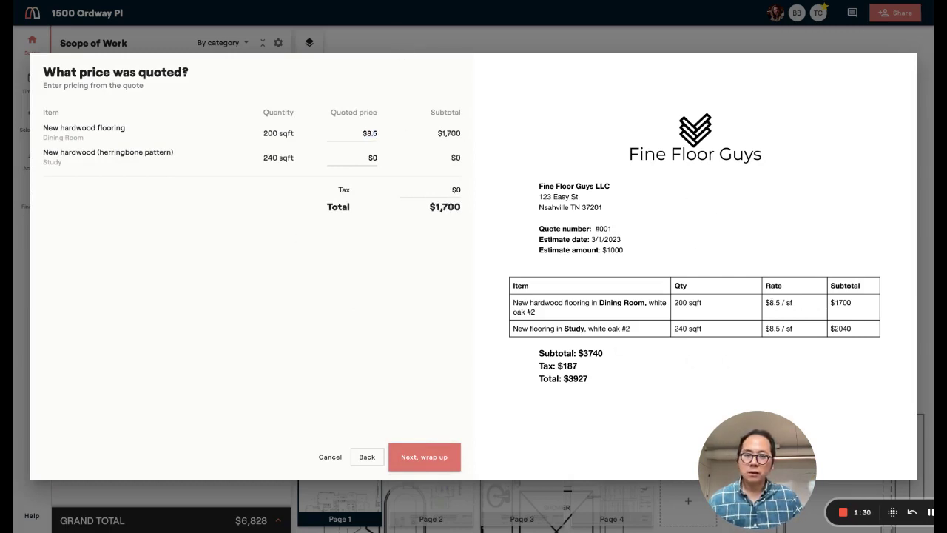
pyautogui.press('Tab')
pyautogui.write('8.5')
pyautogui.press('Tab')
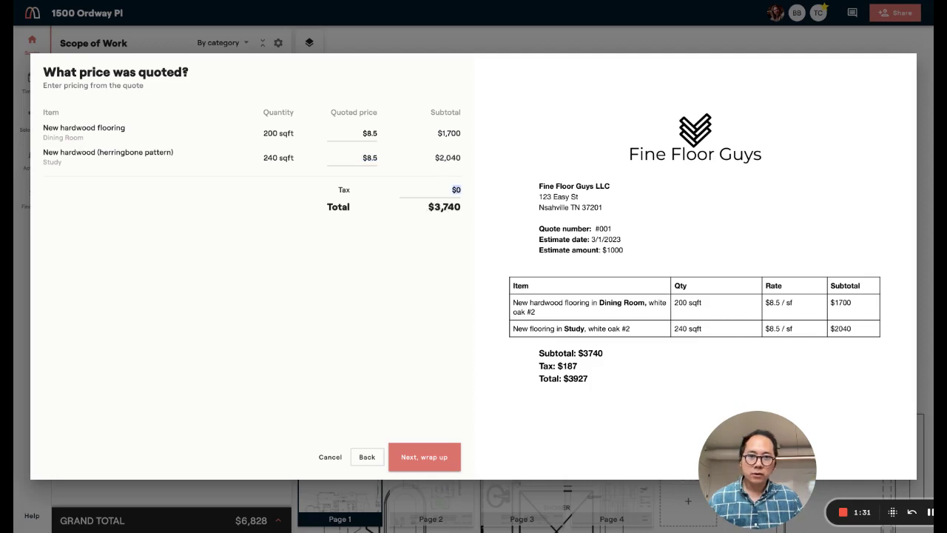
pyautogui.write('187')
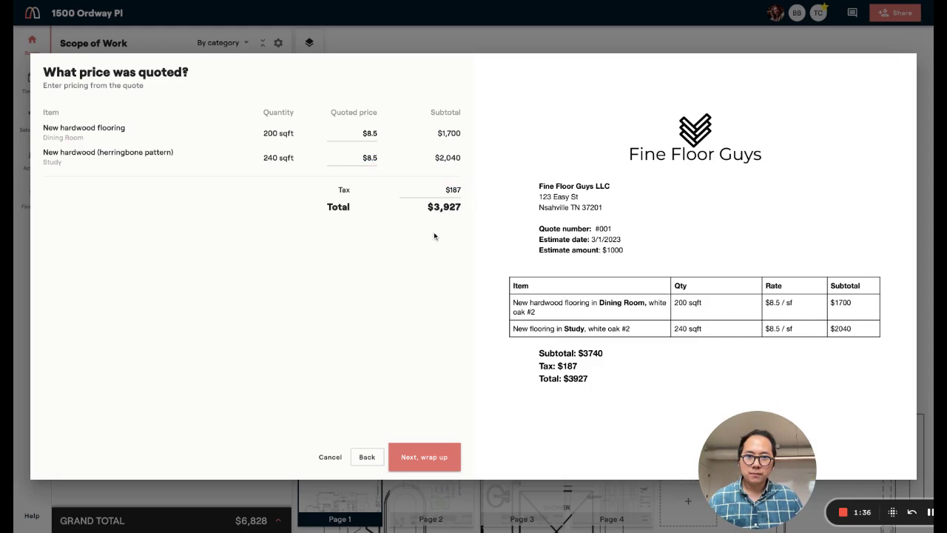
pyautogui.click(427, 455)
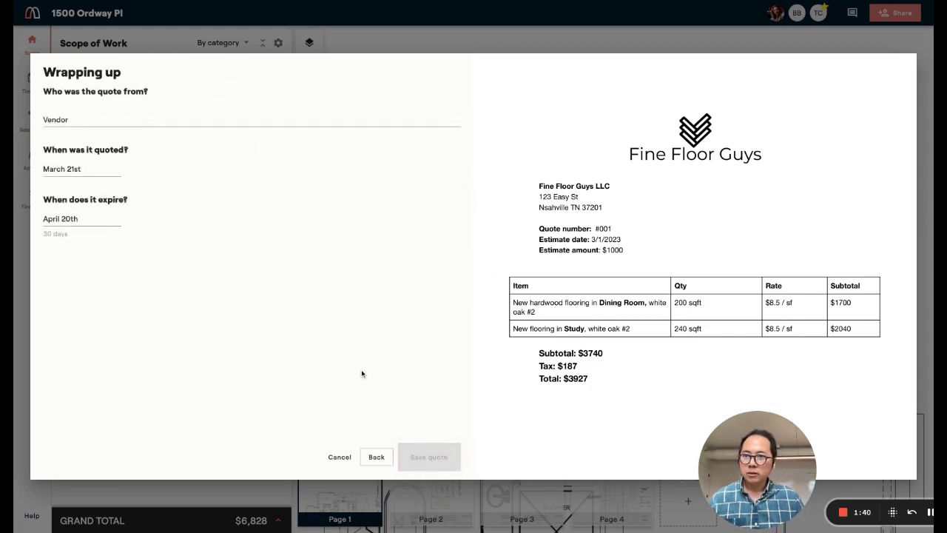
# Set the quote's vendor to Fine Floor Guys LLC and its quote date to March 1st, 2023.
pyautogui.click(122, 120)
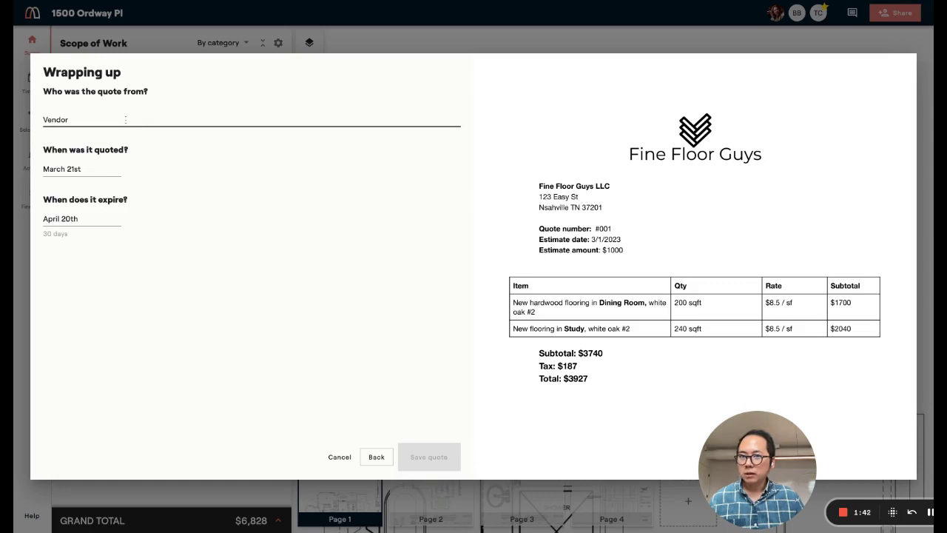
pyautogui.click(125, 119)
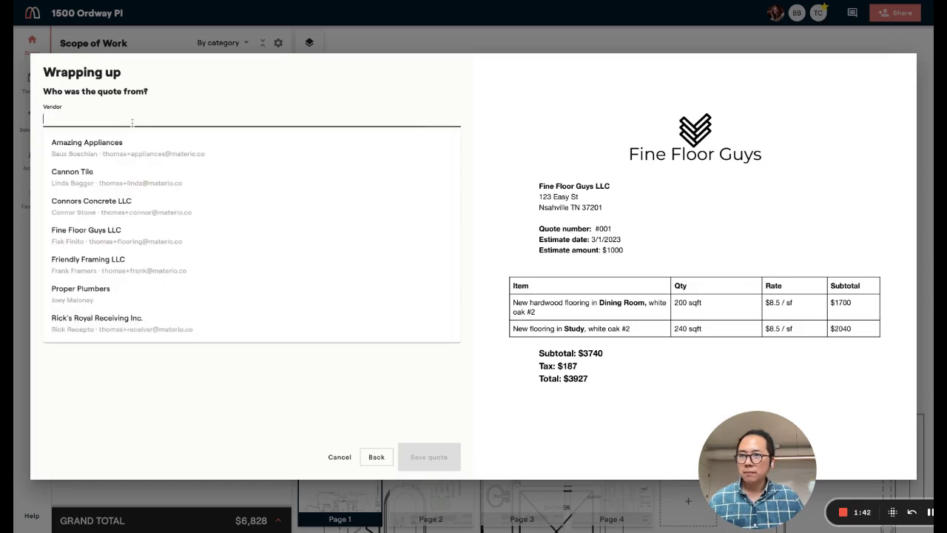
pyautogui.click(173, 246)
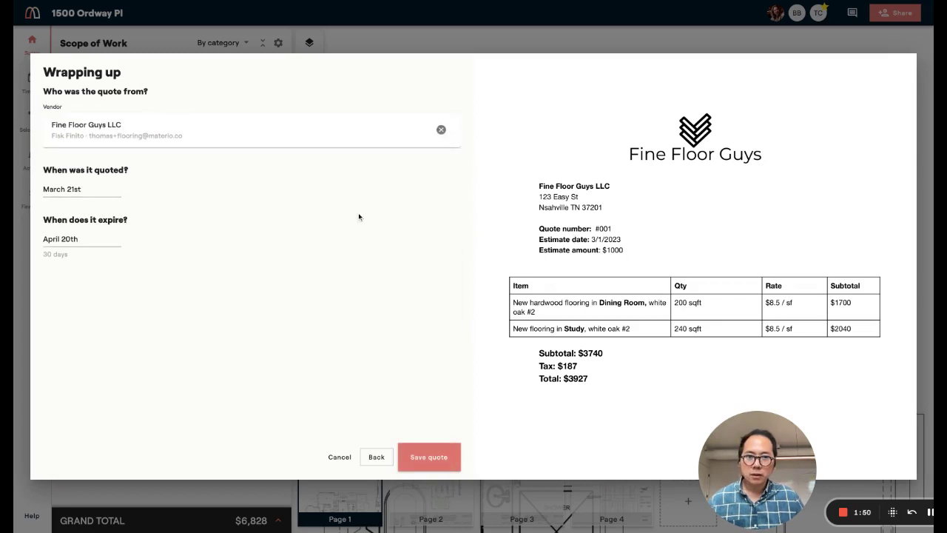
pyautogui.click(109, 196)
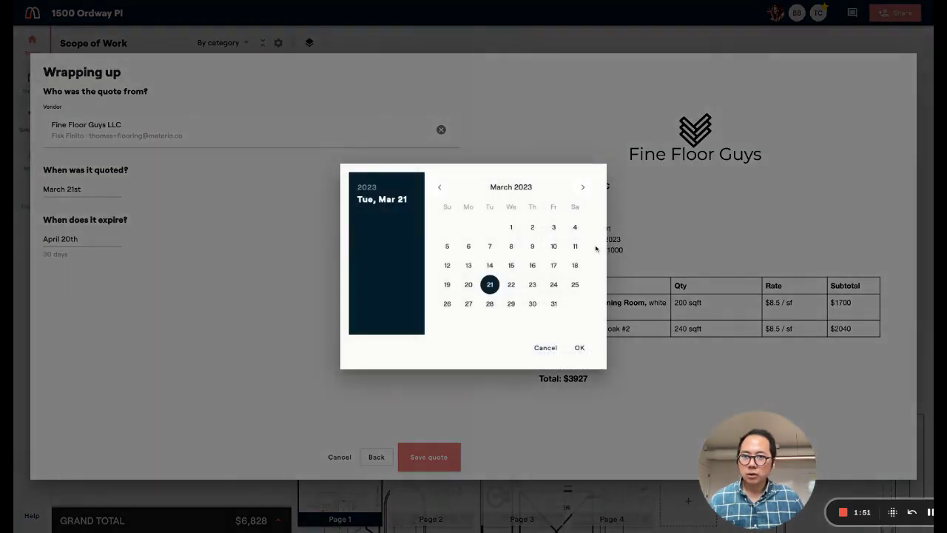
pyautogui.click(507, 229)
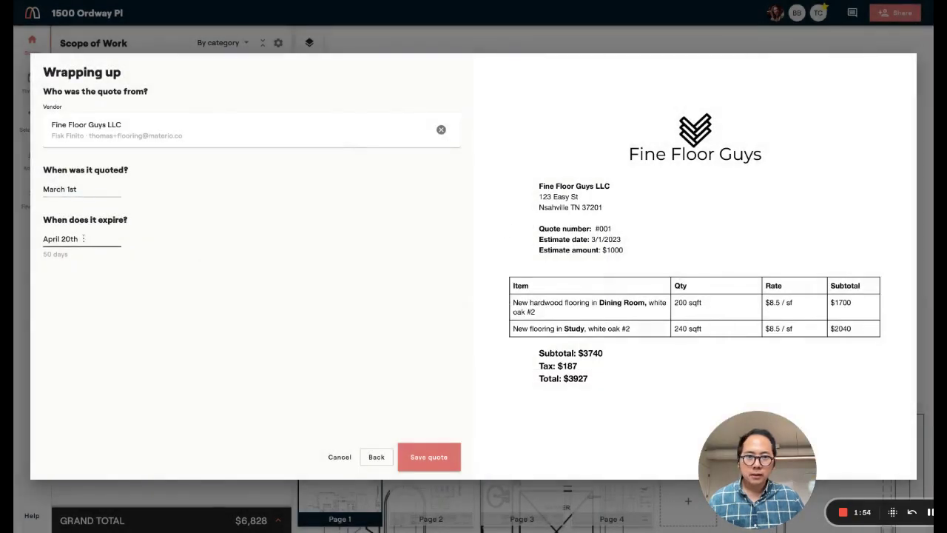
# Set the quote's expiry date to March 31st, 2023 and save the quote.
pyautogui.click(83, 238)
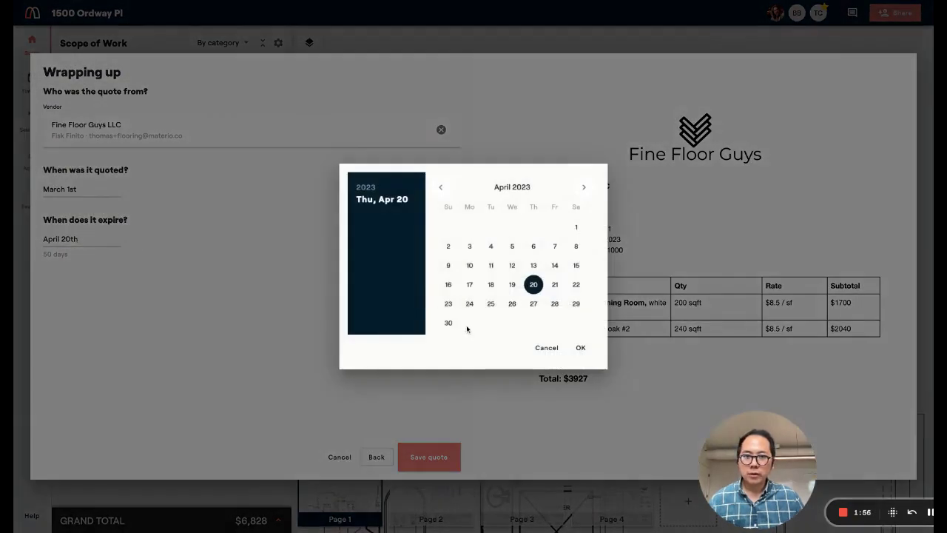
pyautogui.click(449, 323)
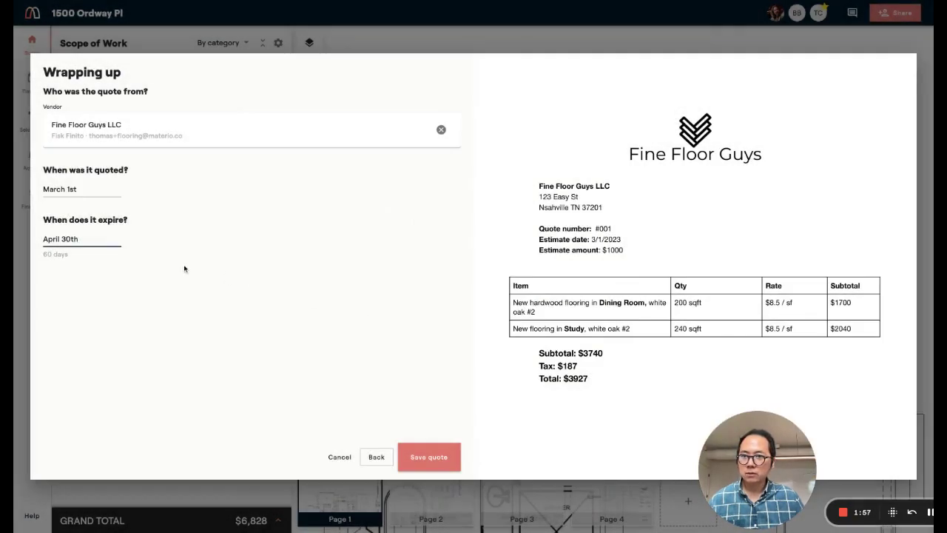
pyautogui.click(77, 247)
pyautogui.click(442, 188)
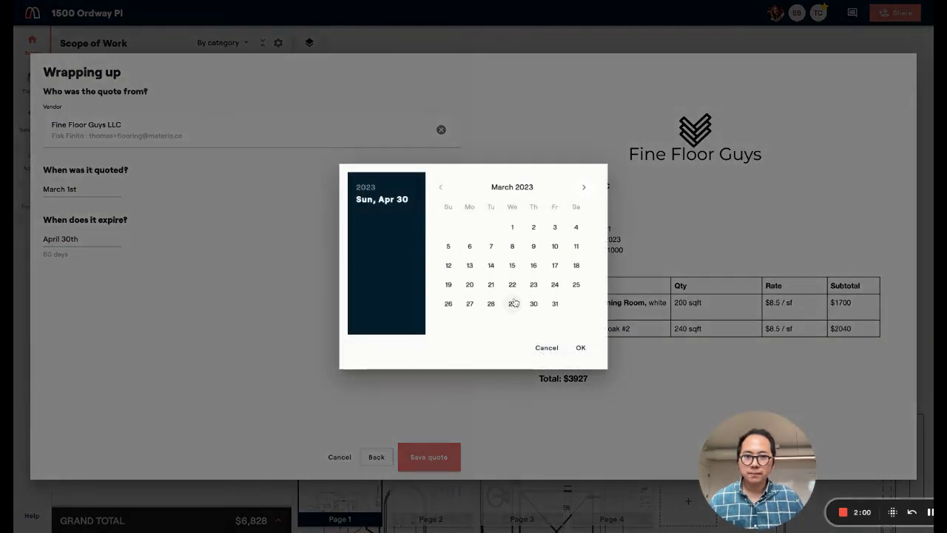
pyautogui.click(555, 304)
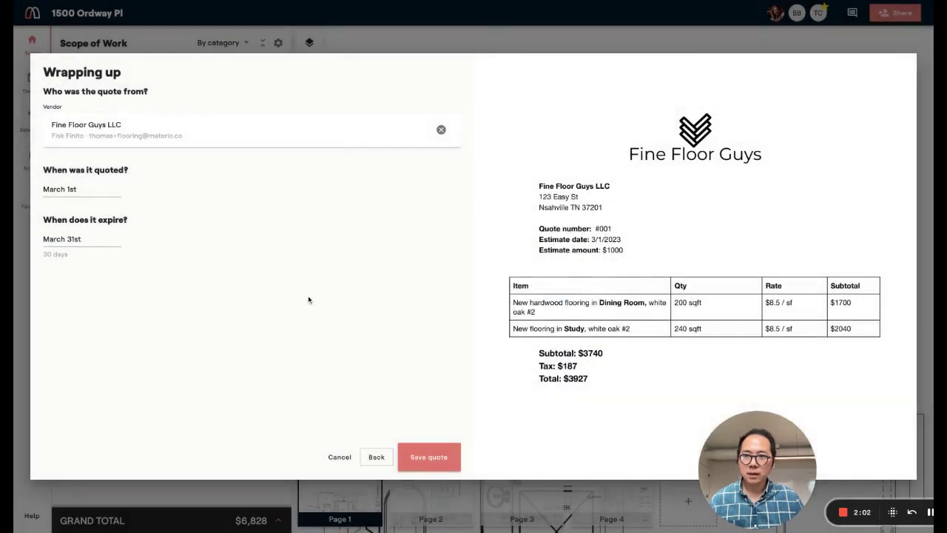
pyautogui.click(424, 455)
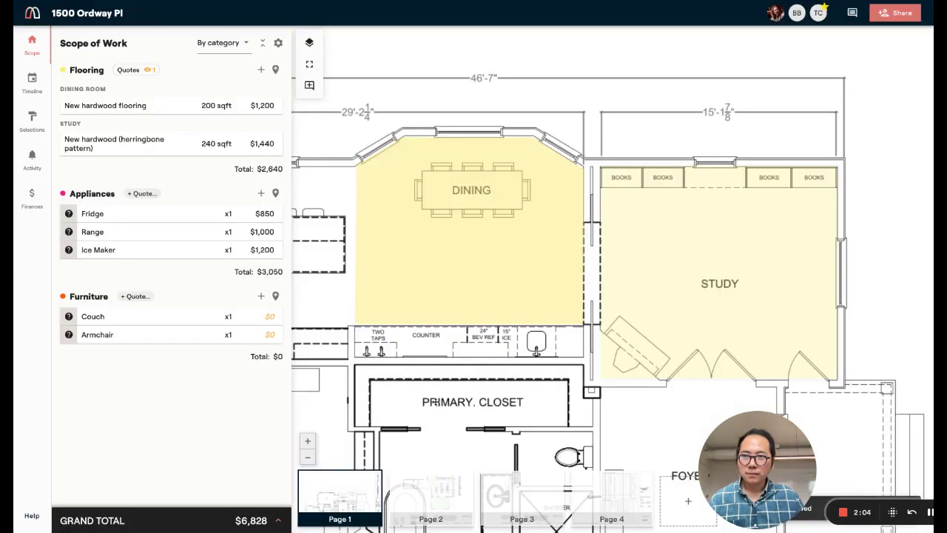
# Approve the pending Fine Floor Guys LLC quote for Flooring with the cost update enabled.
pyautogui.moveTo(150, 71)
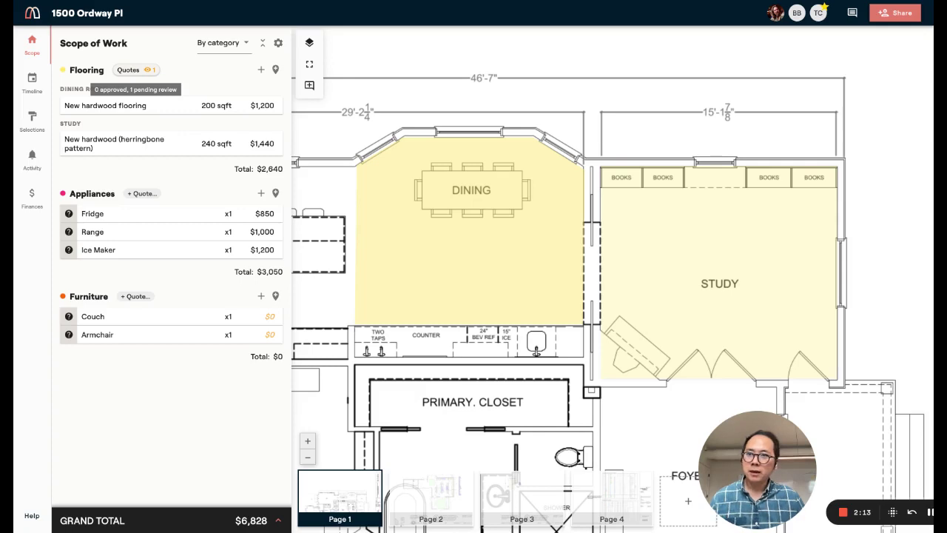
pyautogui.click(132, 69)
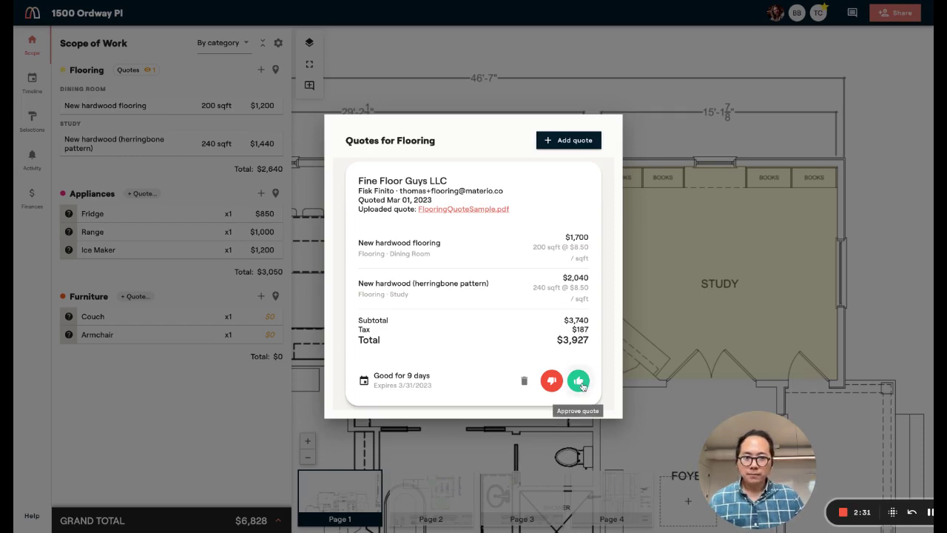
pyautogui.click(578, 381)
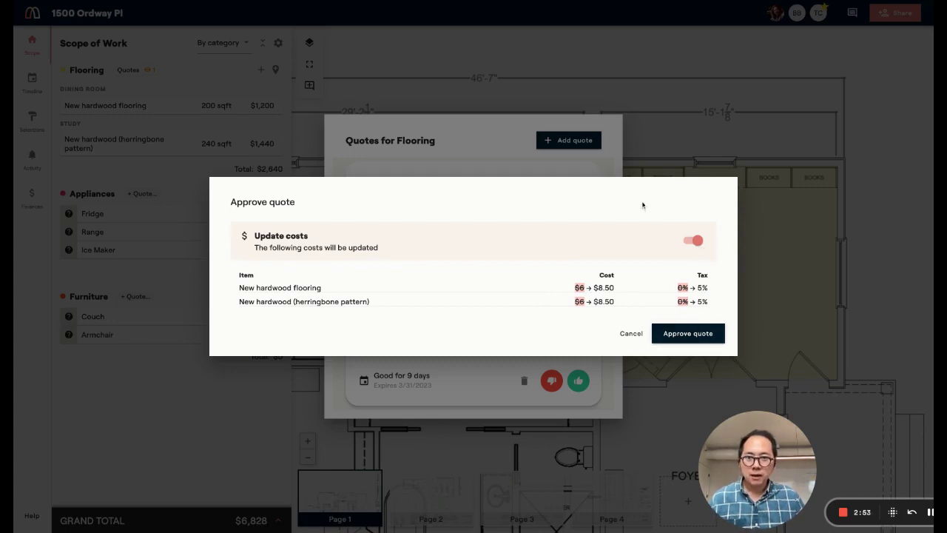
pyautogui.click(695, 242)
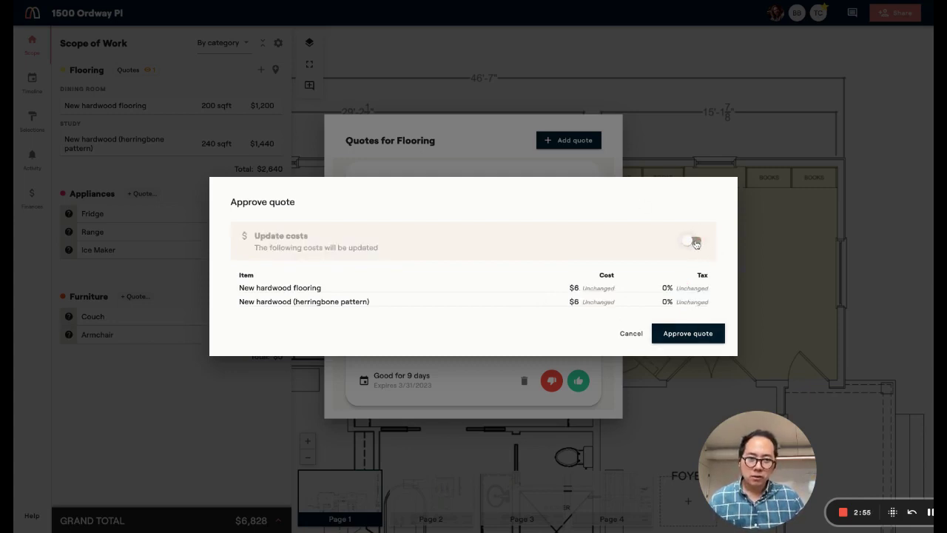
pyautogui.click(695, 242)
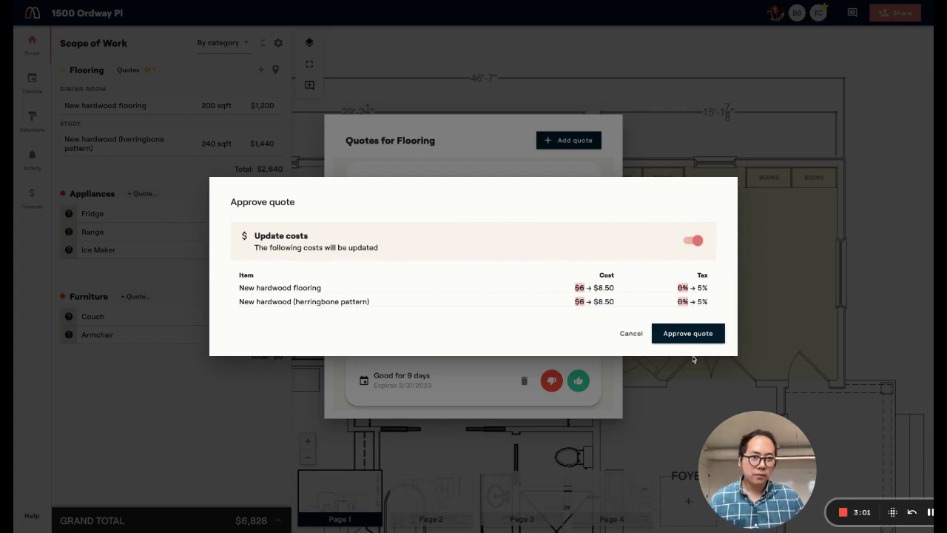
pyautogui.click(686, 336)
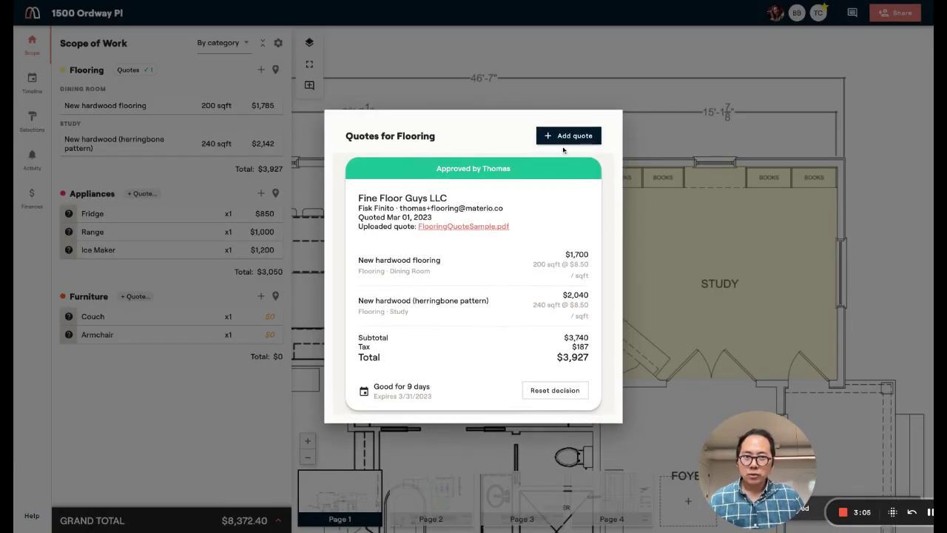
# Close the Flooring quotes and check the updated price estimate of the dining room's new hardwood flooring.
pyautogui.click(249, 82)
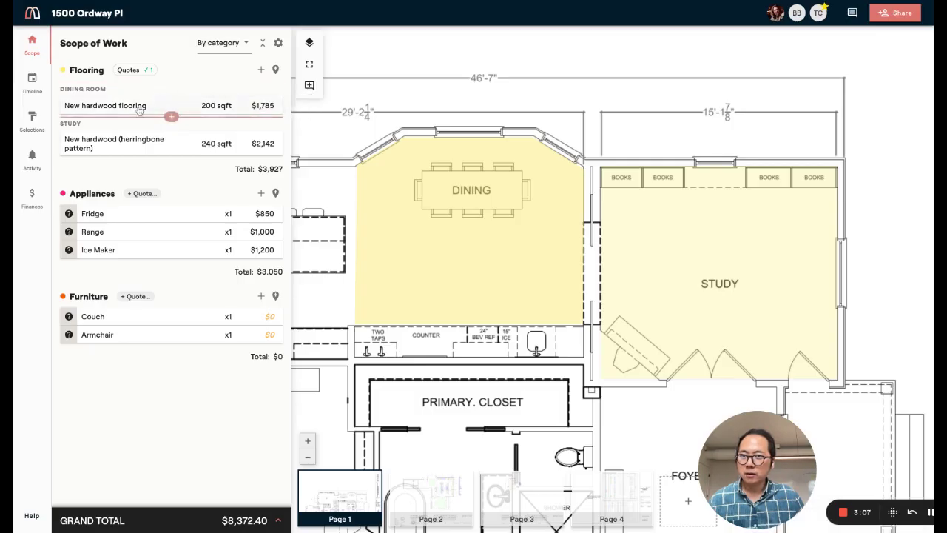
pyautogui.click(263, 106)
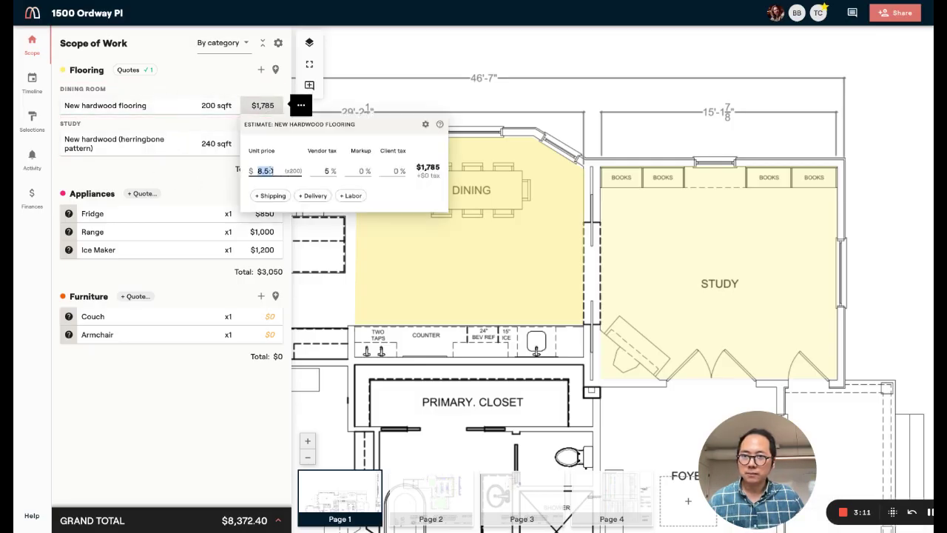
pyautogui.click(206, 81)
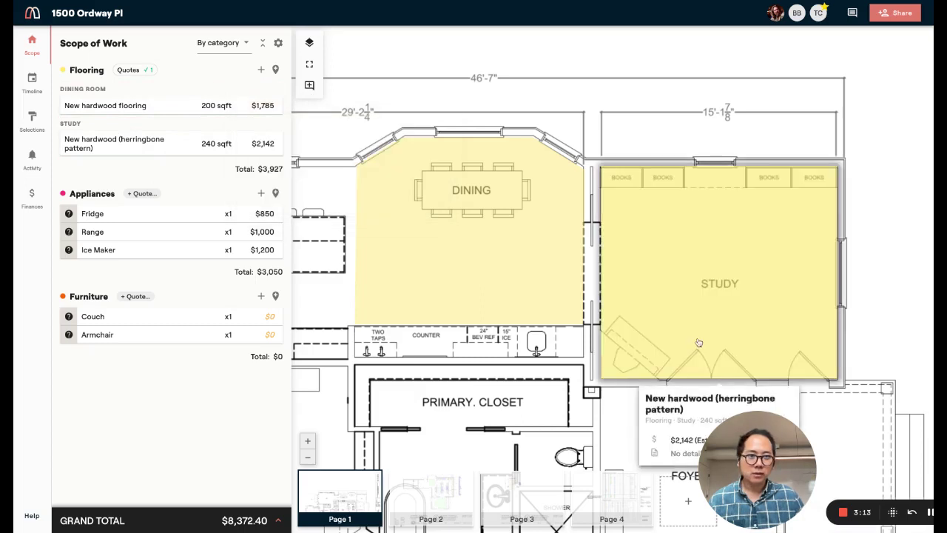